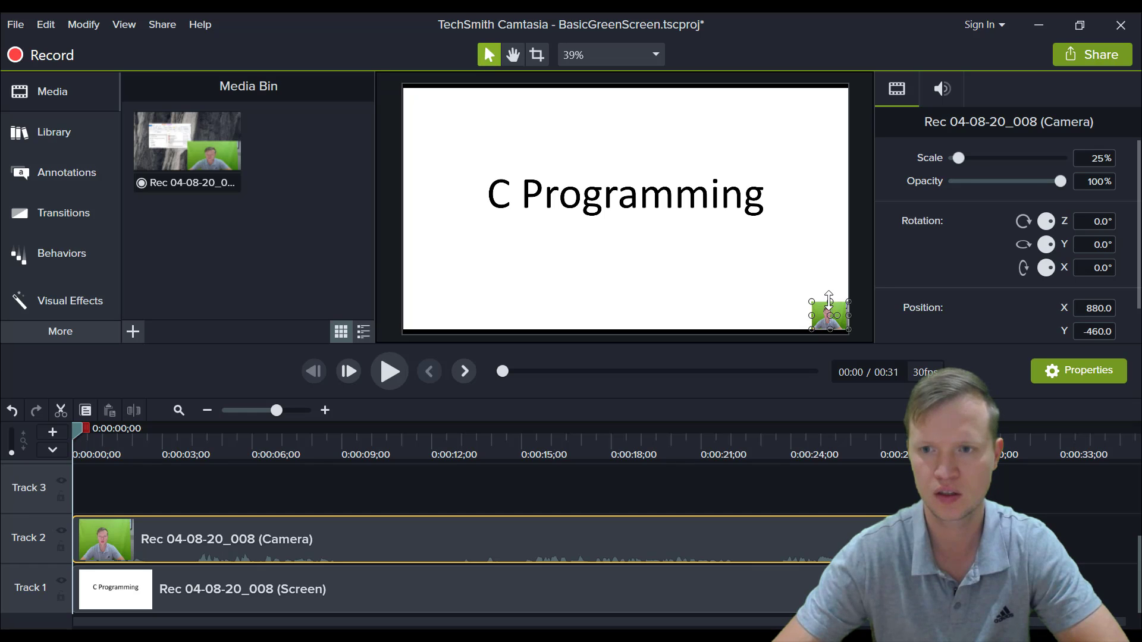
Scale the camera clip to 110% and move it into the lower-right corner of the canvas.
drag(810, 301, 694, 253)
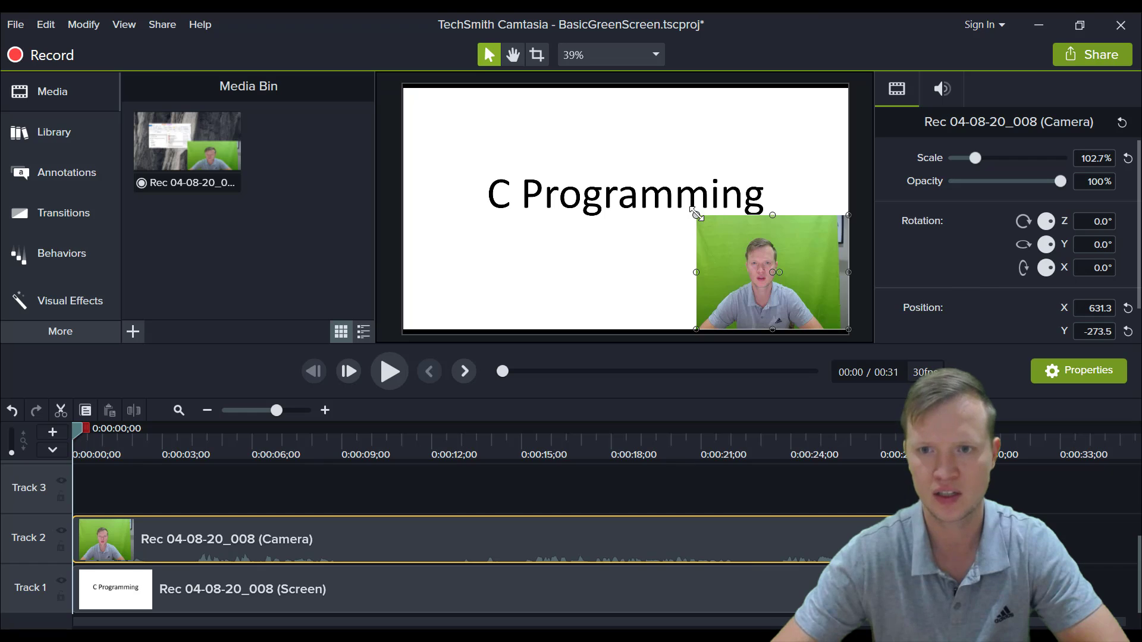
drag(697, 214, 683, 206)
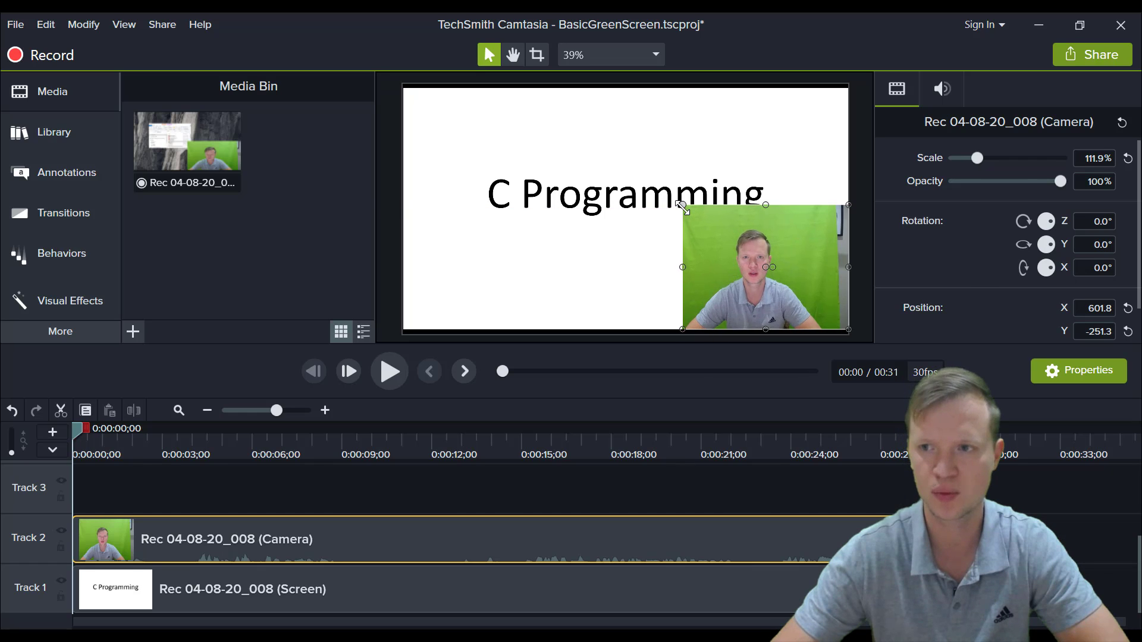
click(1094, 158)
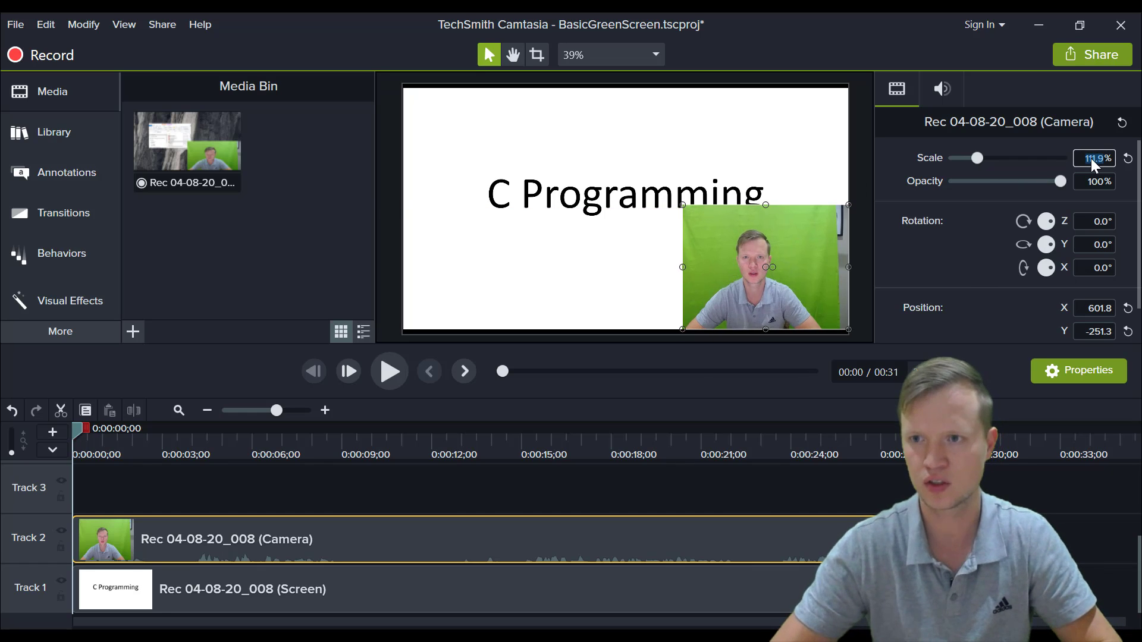
text(11)
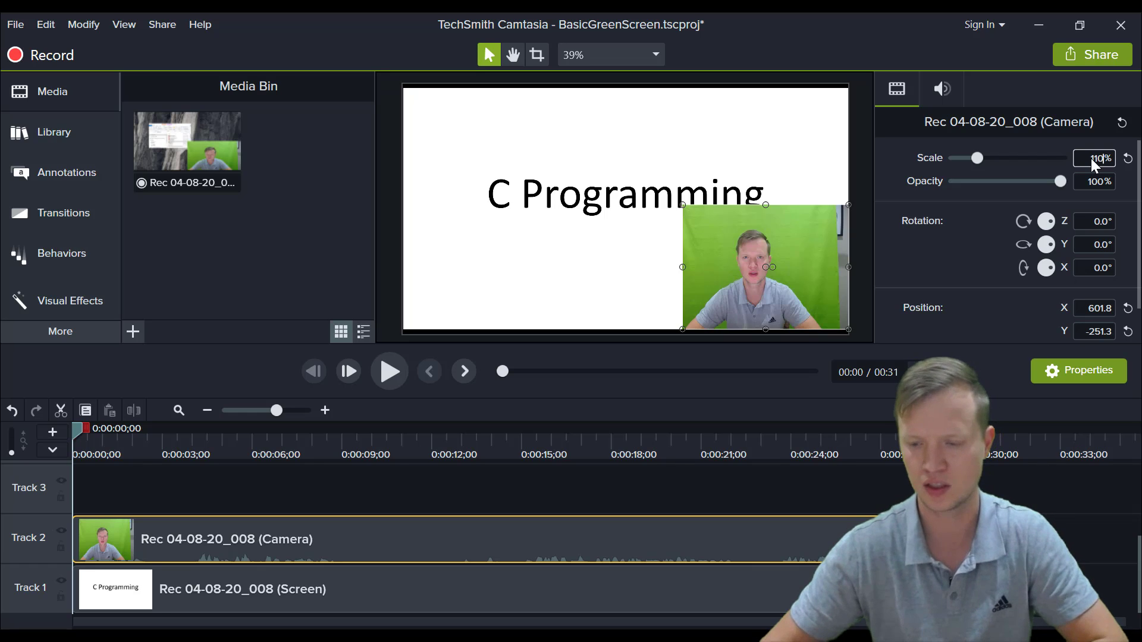
text(0)
key(Return)
drag(739, 276, 748, 279)
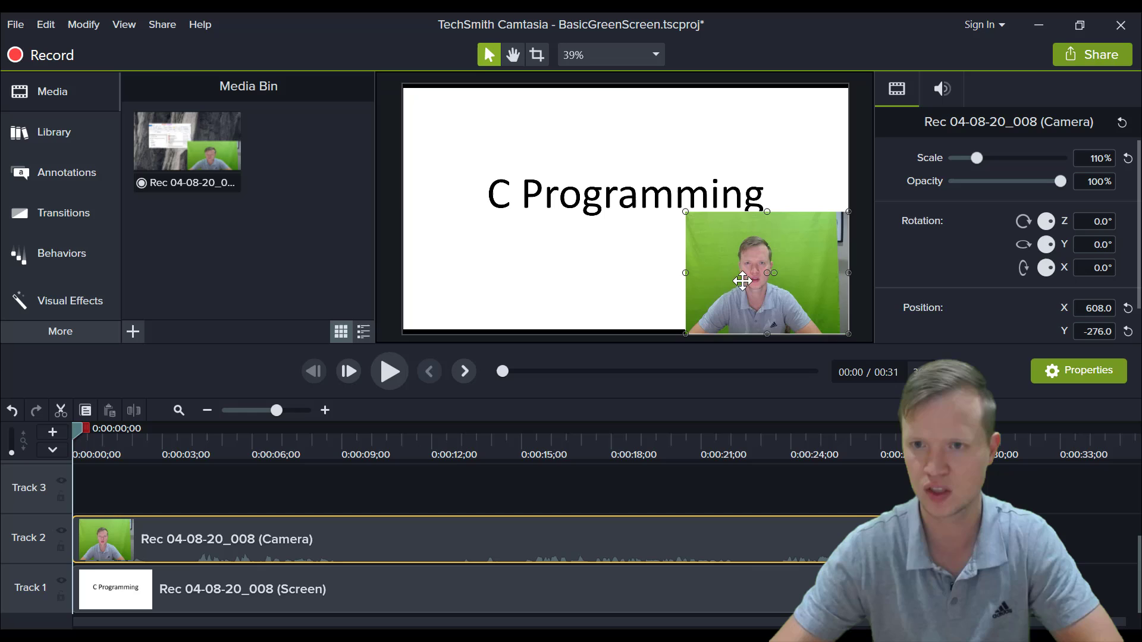
Crop the camera clip's right edge to cut off the wall beside the green screen, and trim its top edge to just above the head.
click(619, 270)
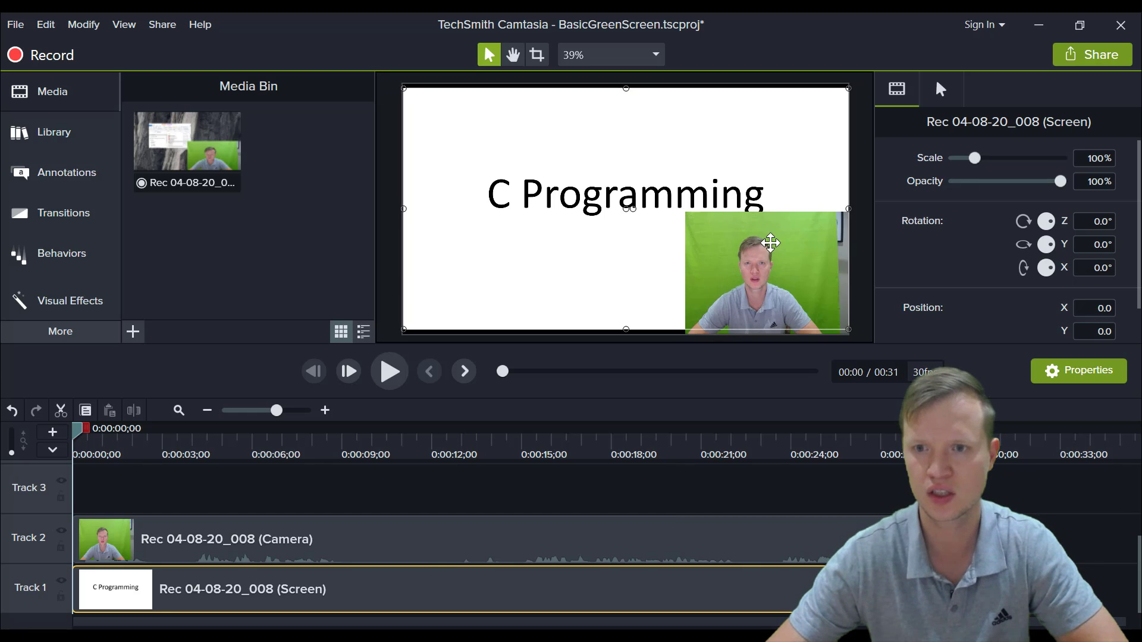
click(830, 262)
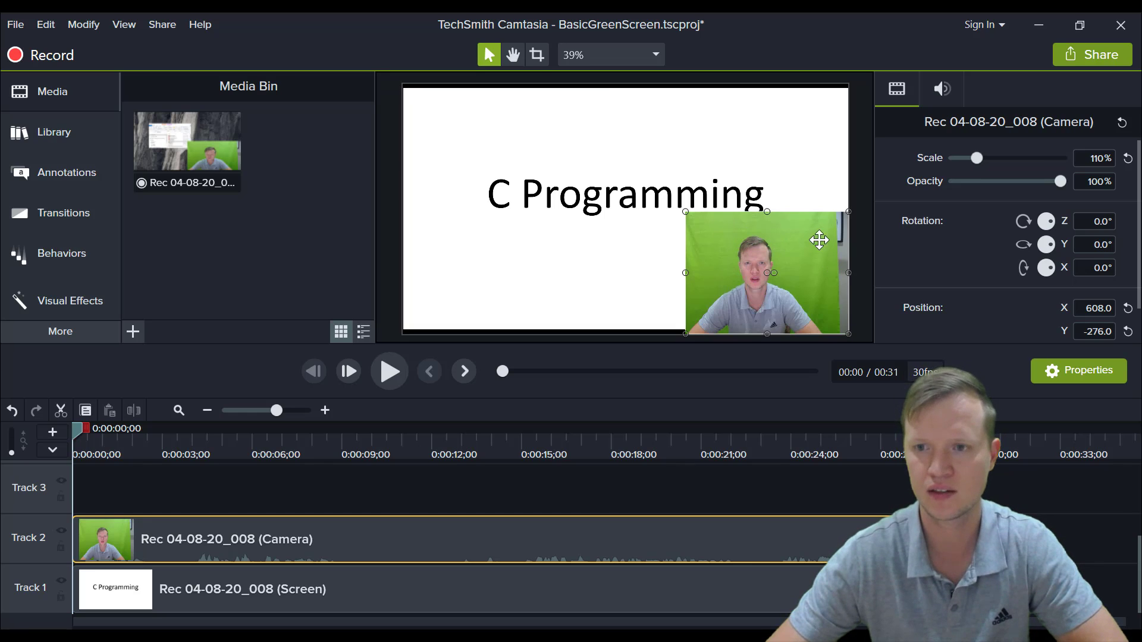
click(536, 55)
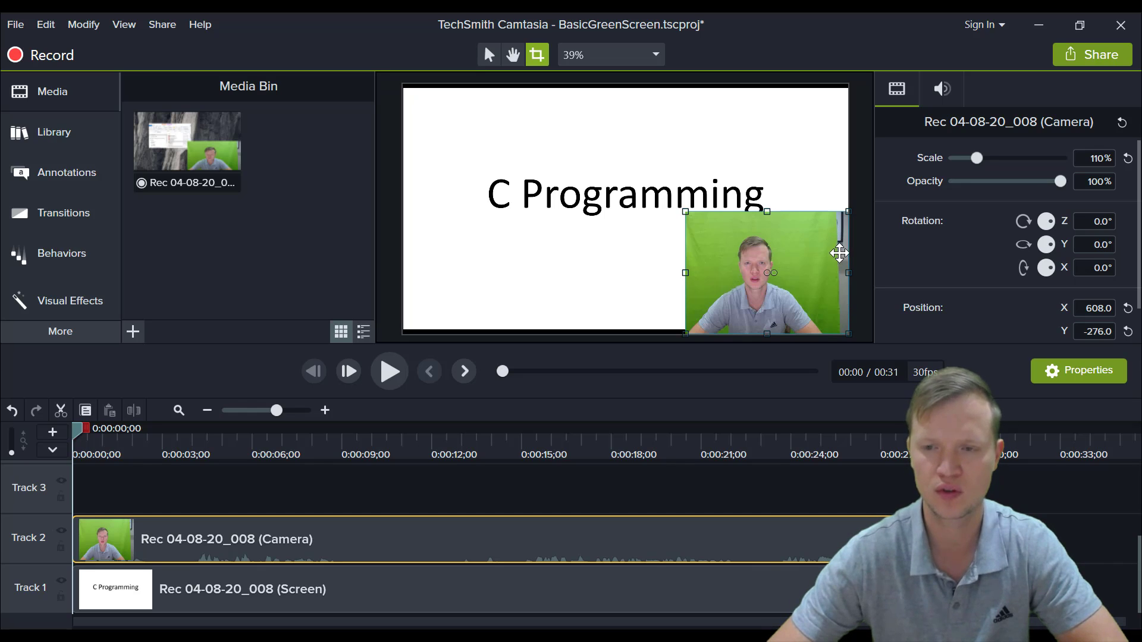
drag(845, 272, 825, 272)
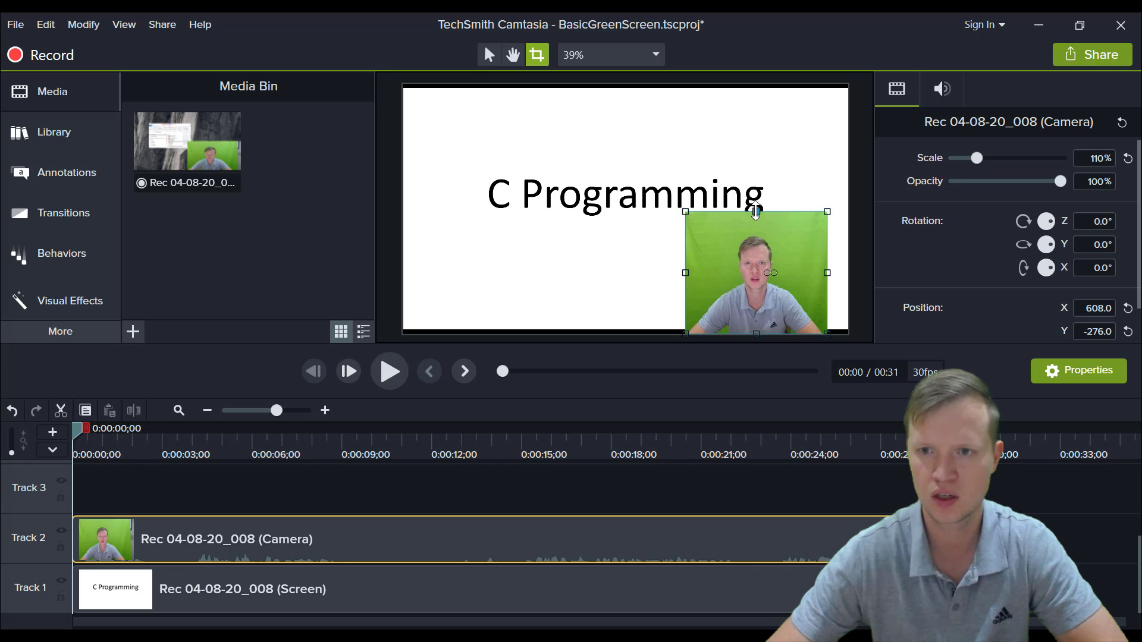
drag(755, 212, 756, 229)
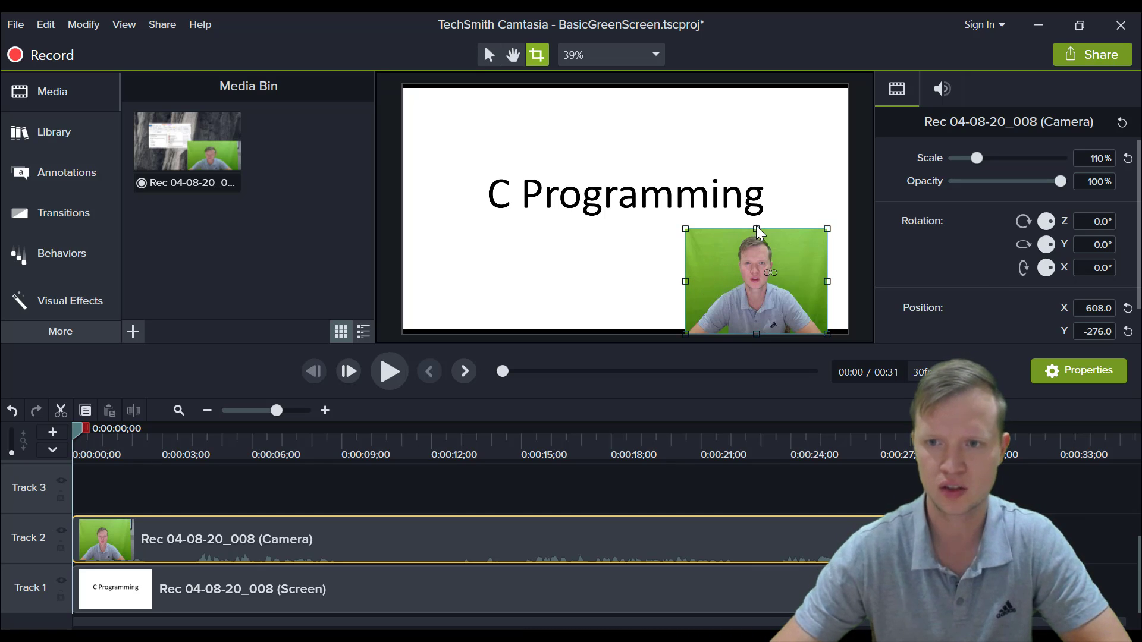
drag(756, 230, 756, 205)
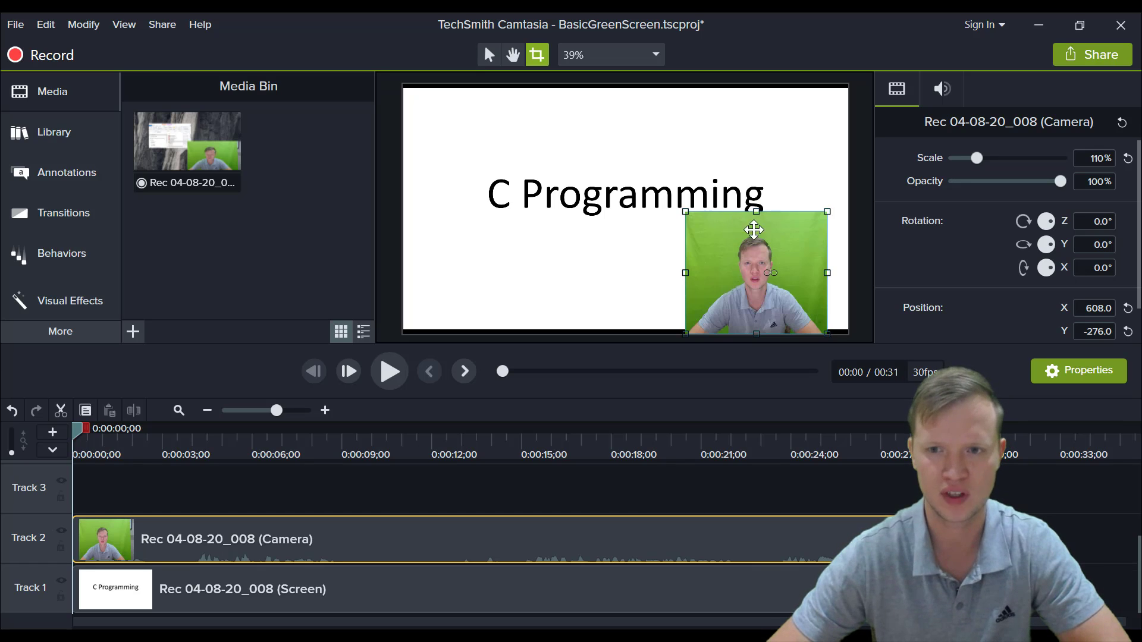
drag(756, 211, 756, 230)
Move the cropped camera clip flush into the canvas's lower-right corner at X 700.3, Y -276.0.
drag(744, 278, 766, 260)
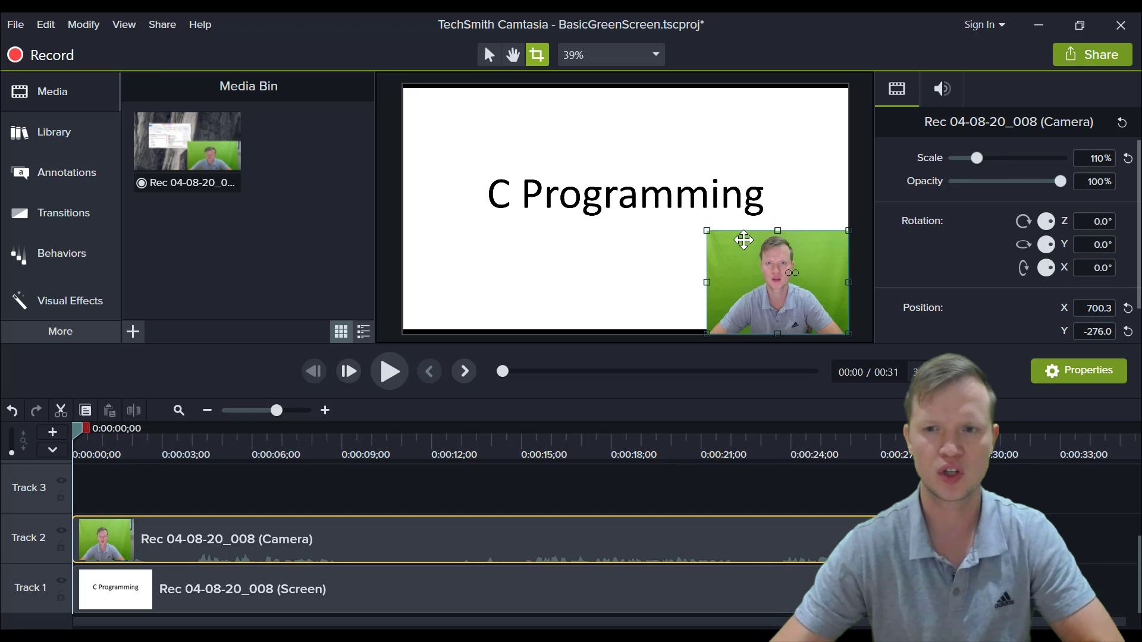
drag(766, 308, 767, 178)
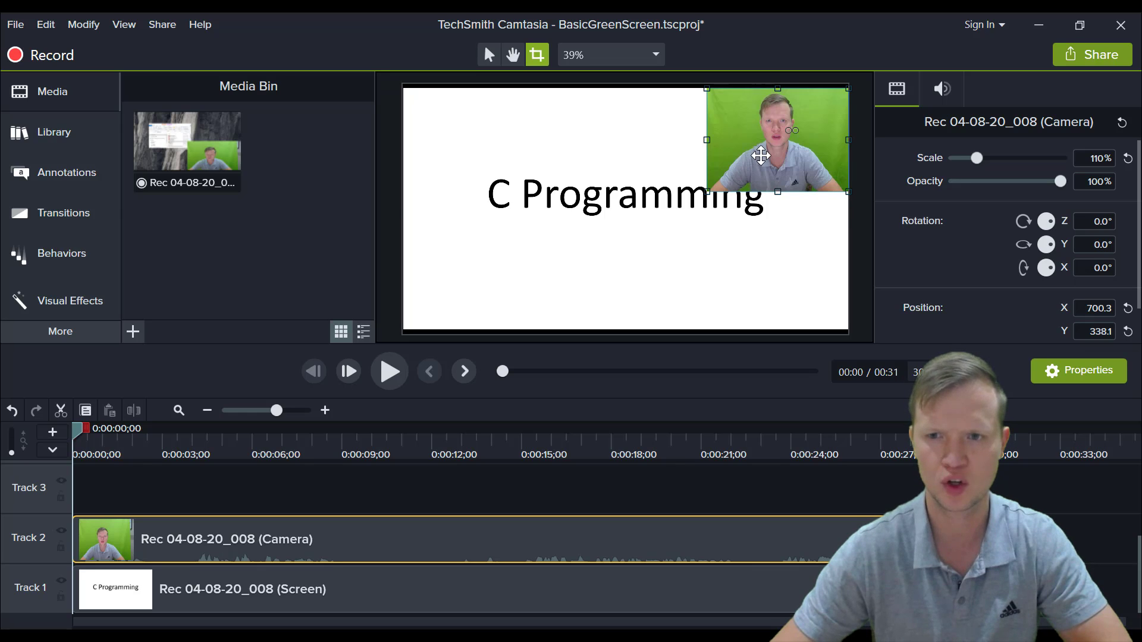
drag(761, 155, 767, 296)
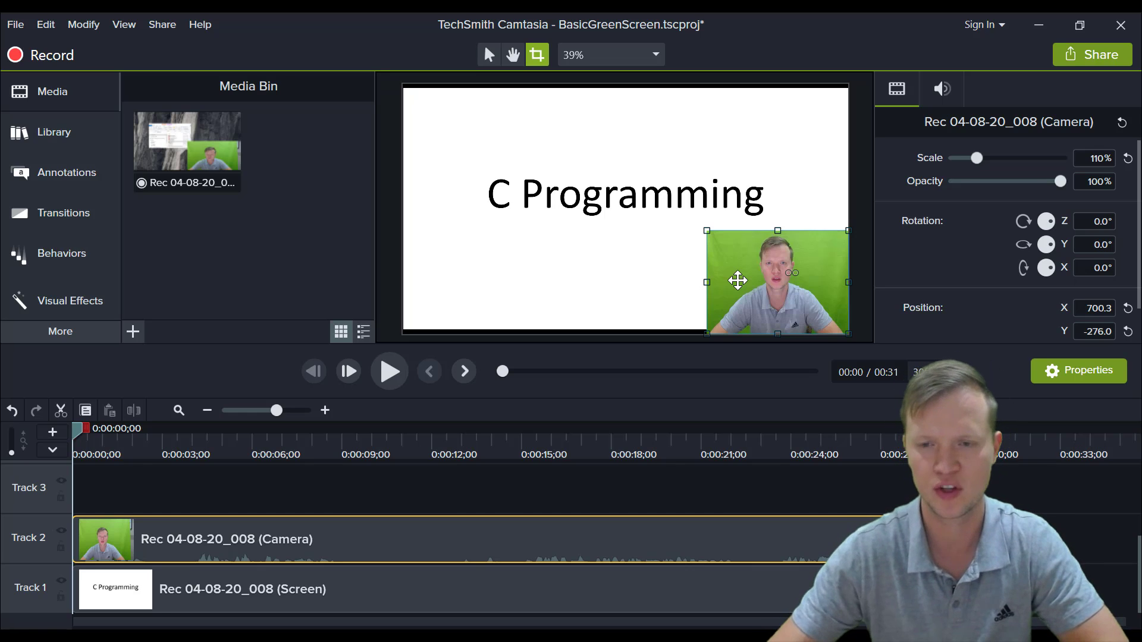
click(678, 285)
click(726, 285)
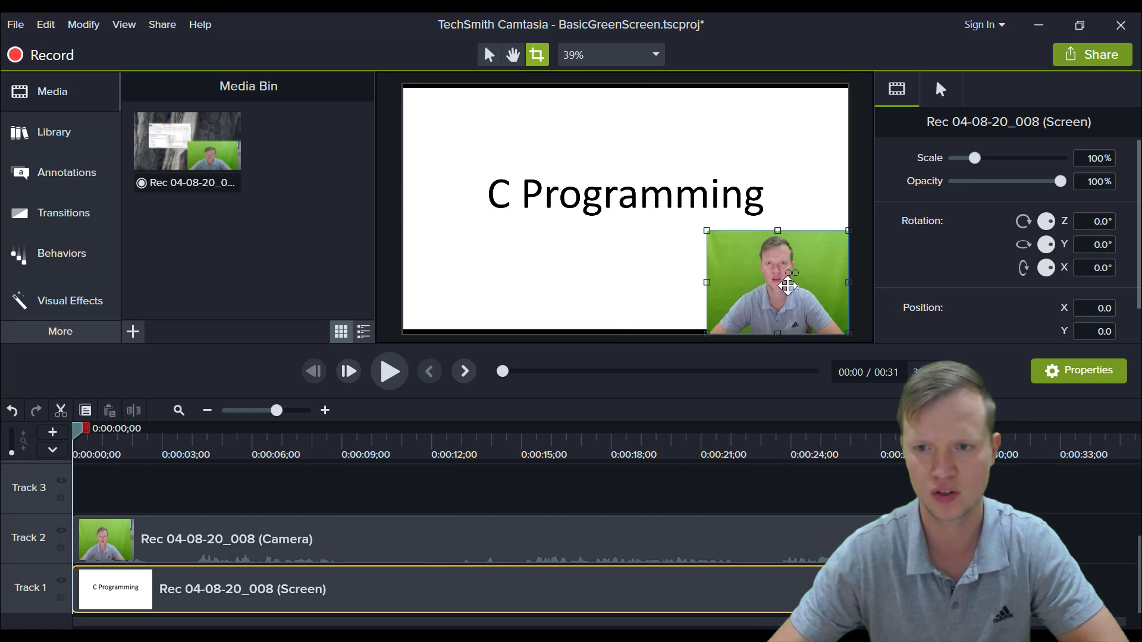
click(684, 288)
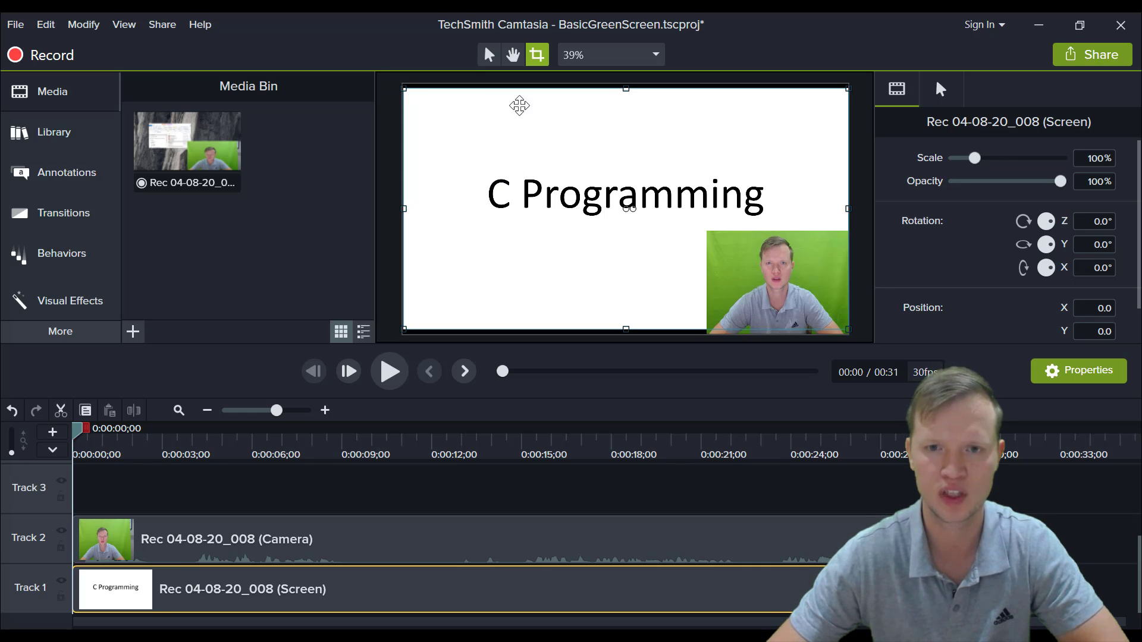
click(767, 259)
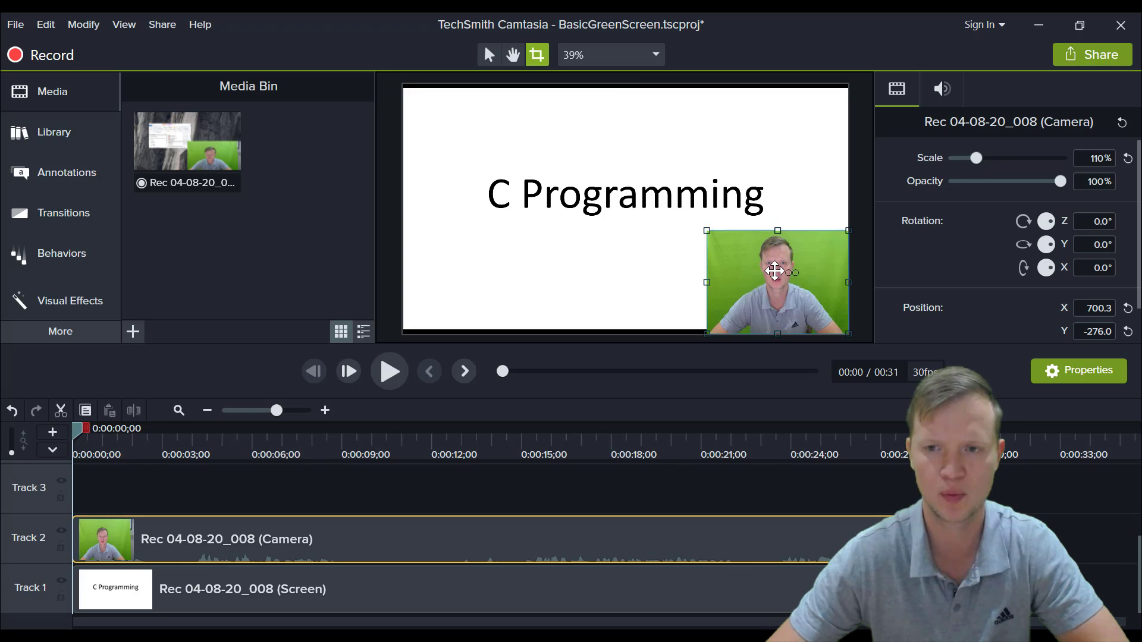
click(390, 474)
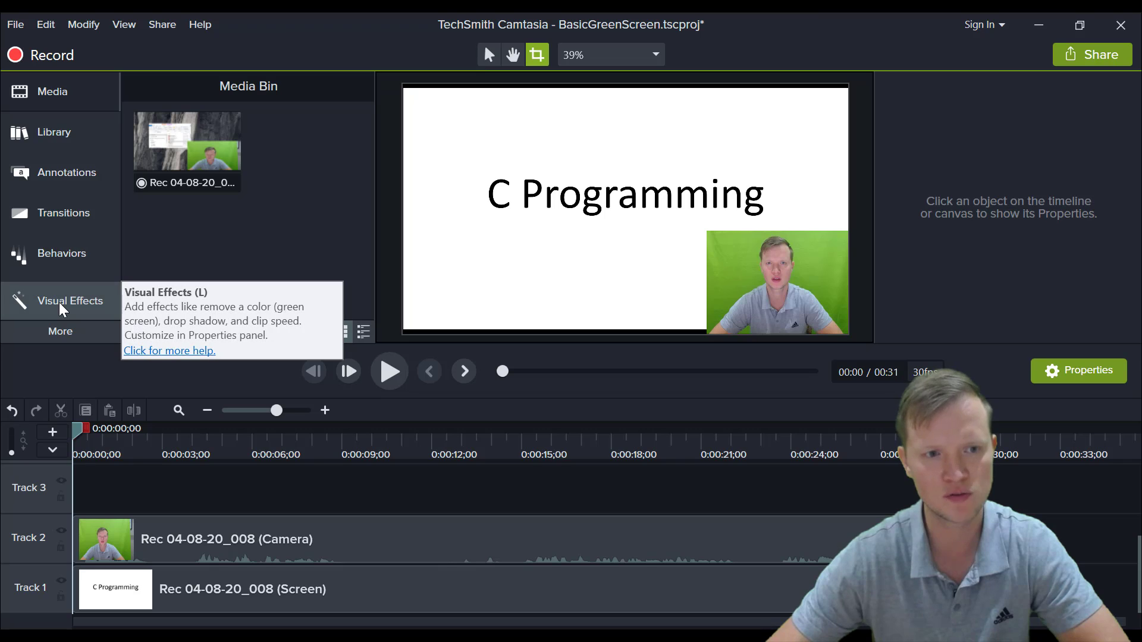
Apply the Remove a Color visual effect to the camera clip on Track 2.
click(61, 331)
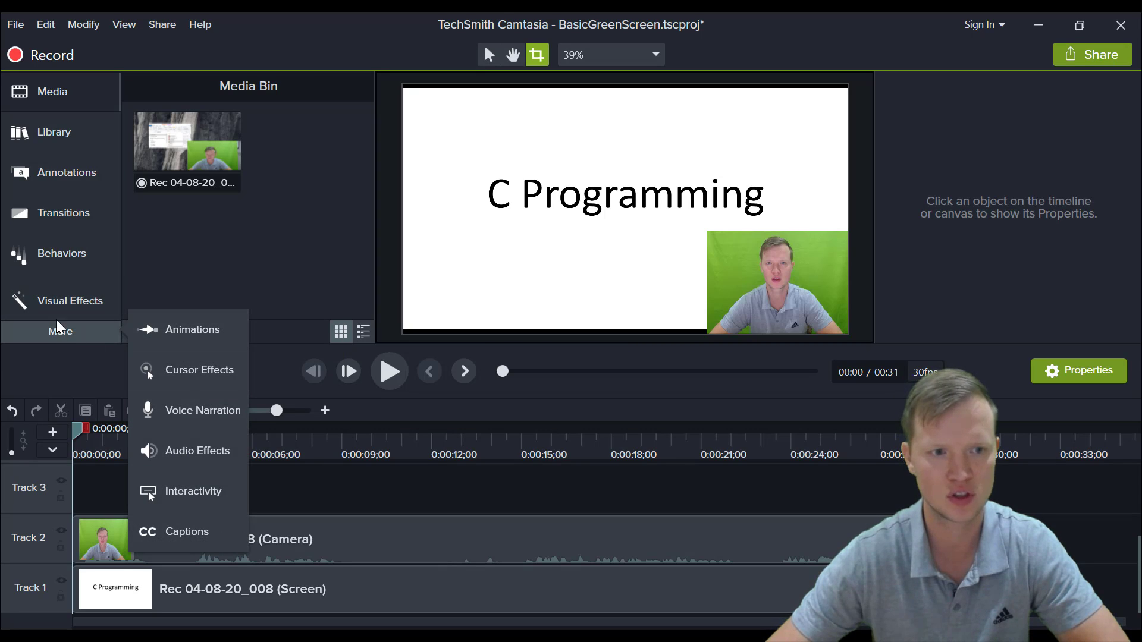
click(63, 304)
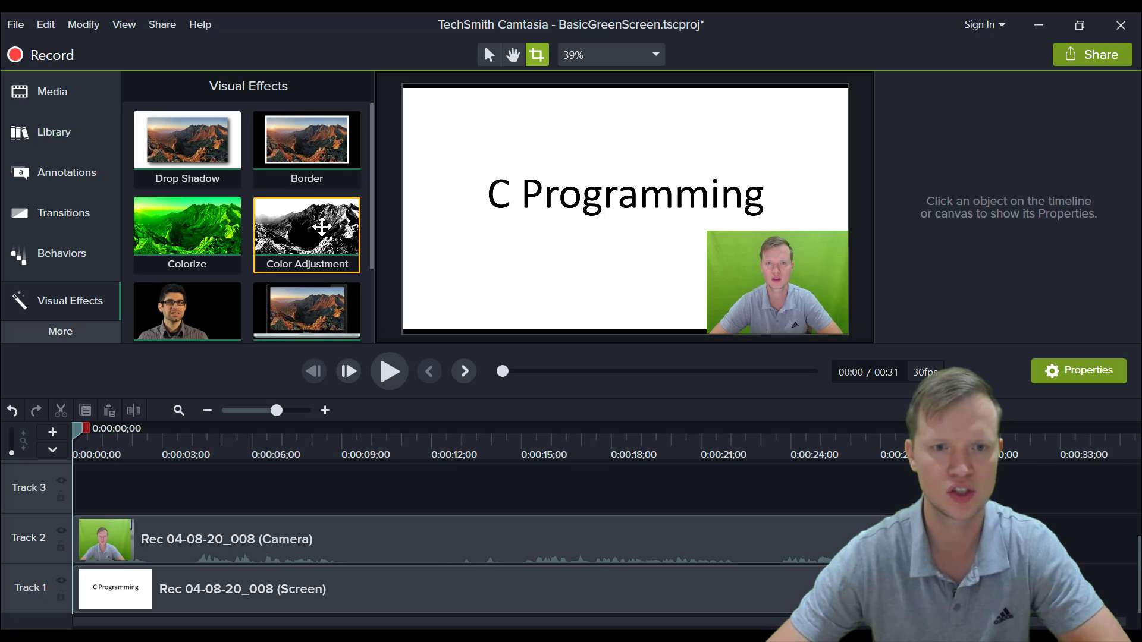
scroll(280, 309, down, 1)
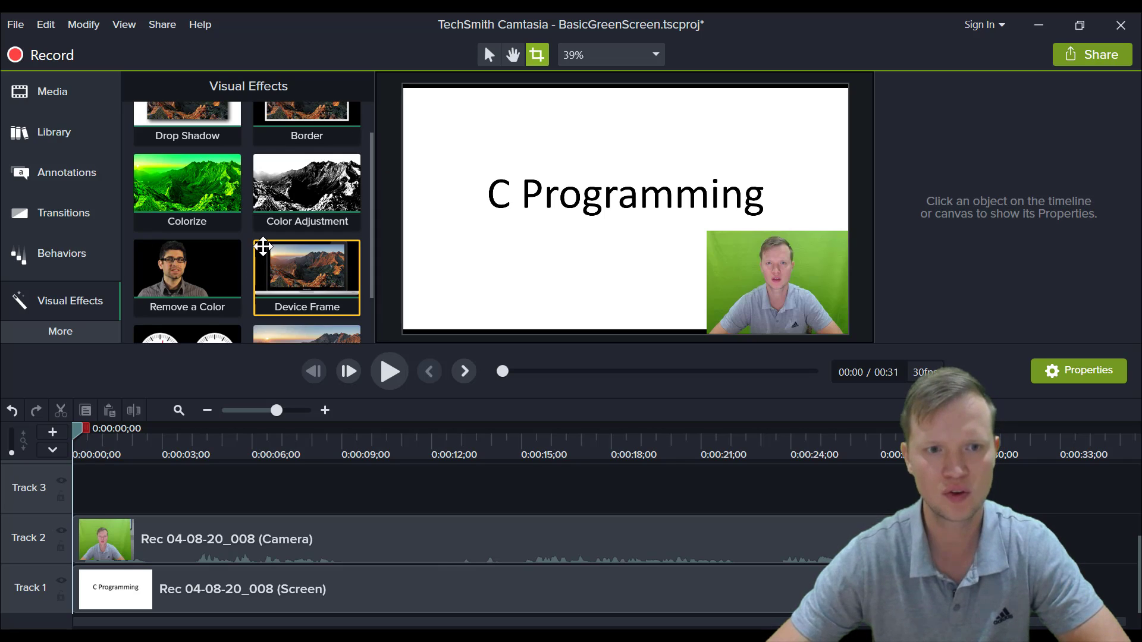
scroll(242, 263, down, 1)
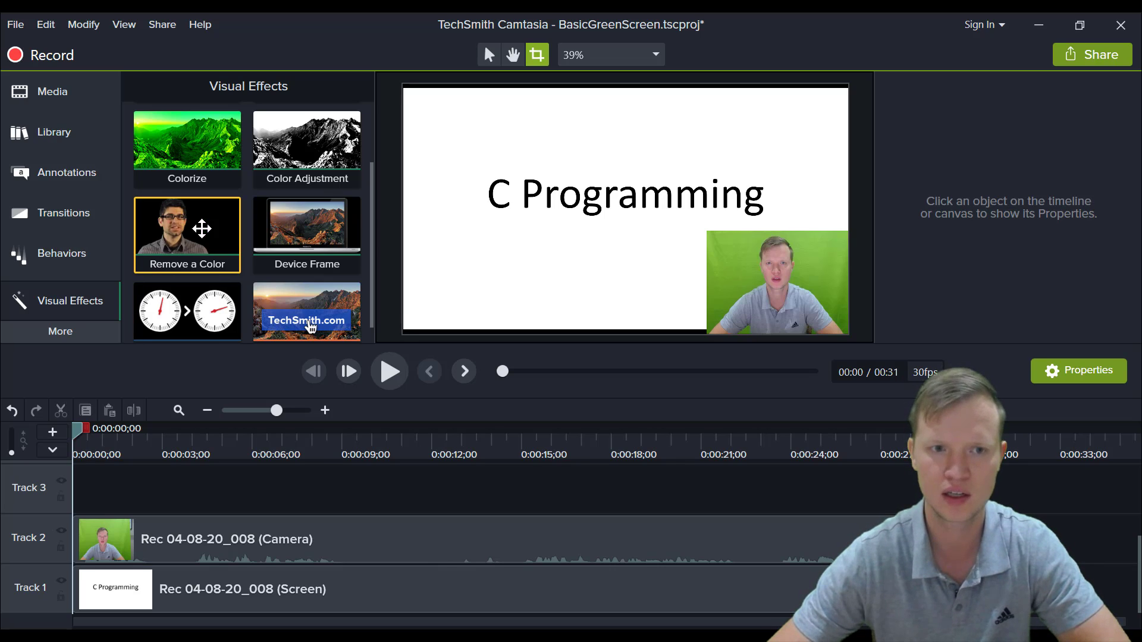
drag(201, 228, 334, 547)
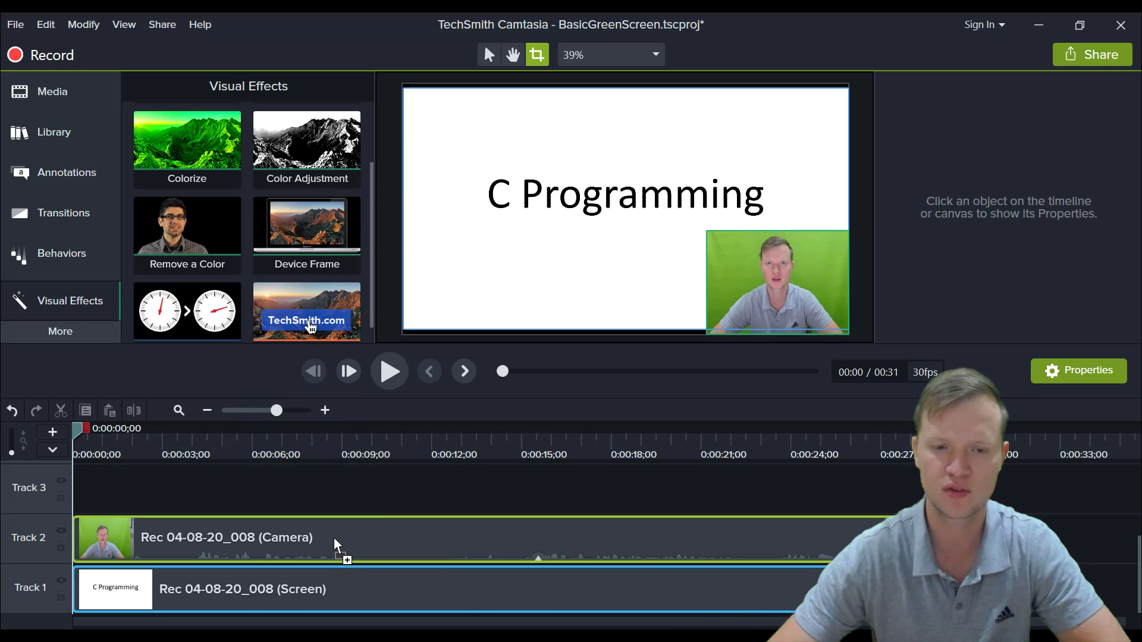
drag(334, 537, 334, 537)
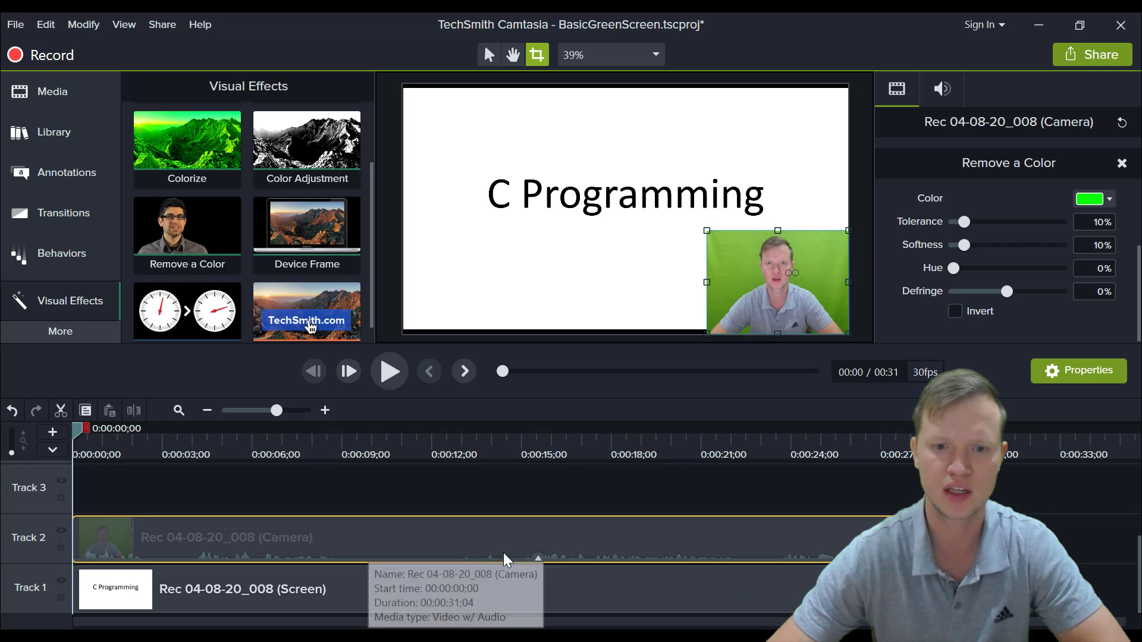
Set the Remove a Color effect's color to #77AE36 by sampling the green background of the camera clip.
click(538, 558)
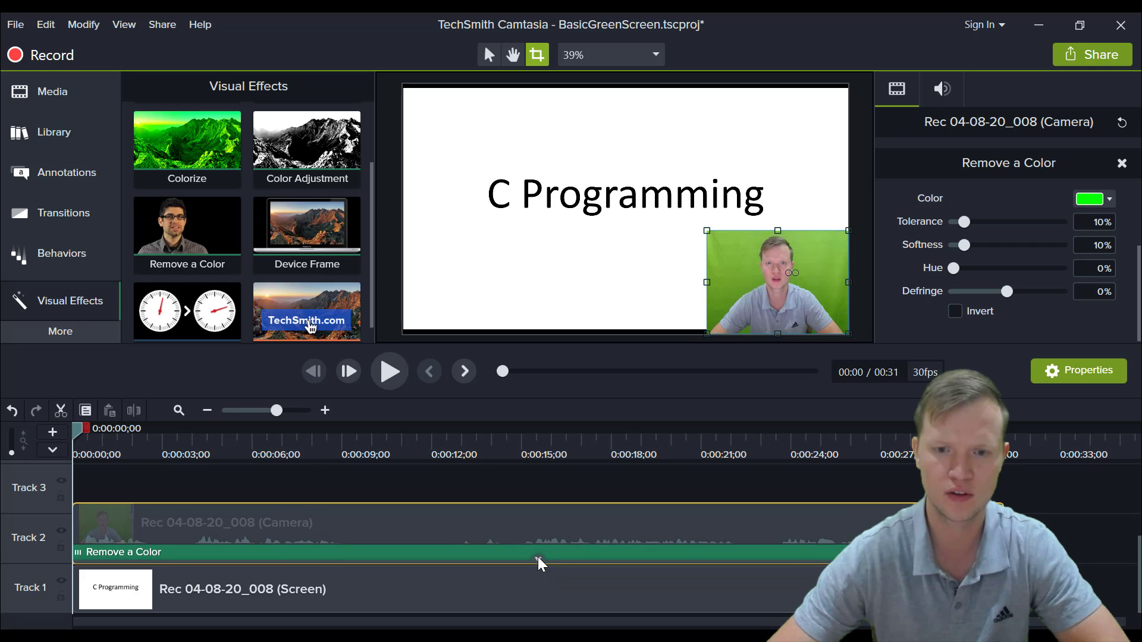
click(377, 552)
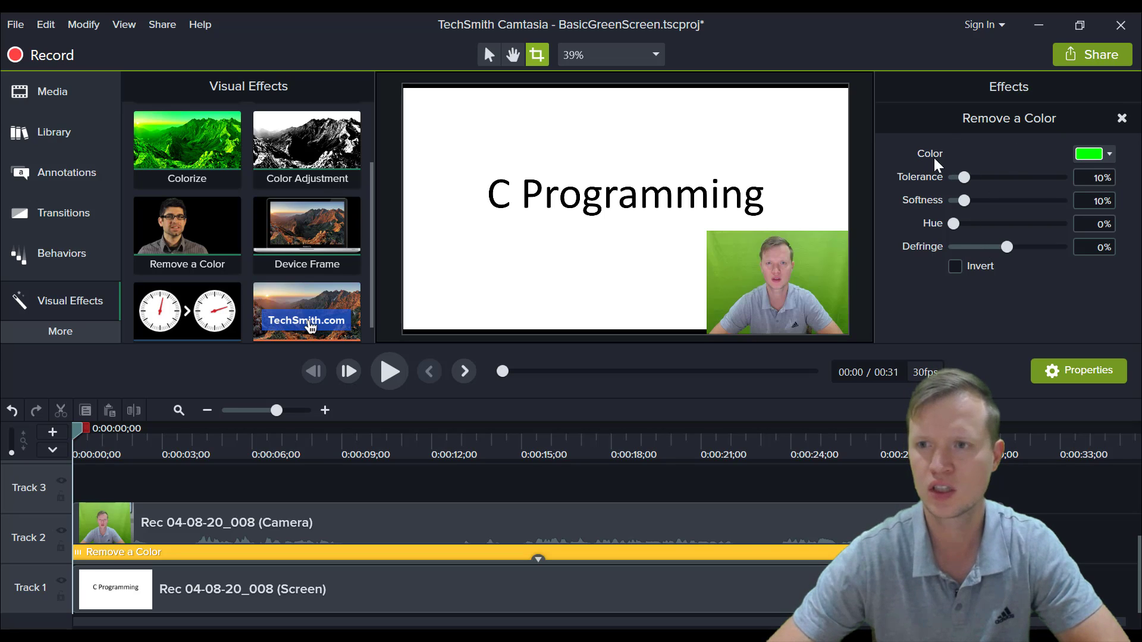
click(1108, 153)
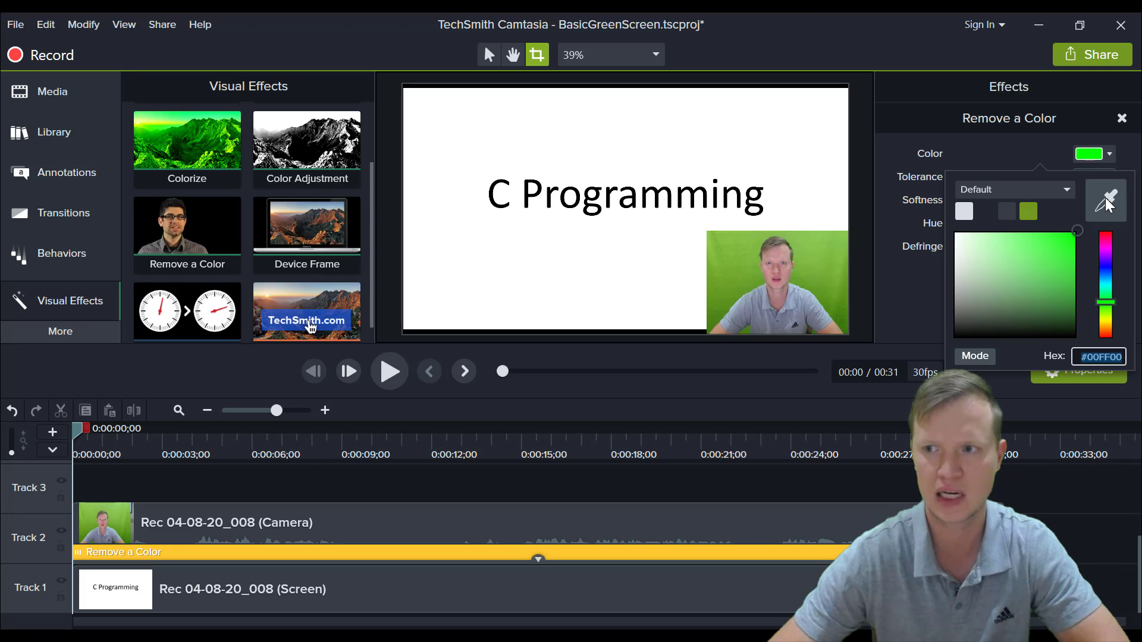
click(1109, 201)
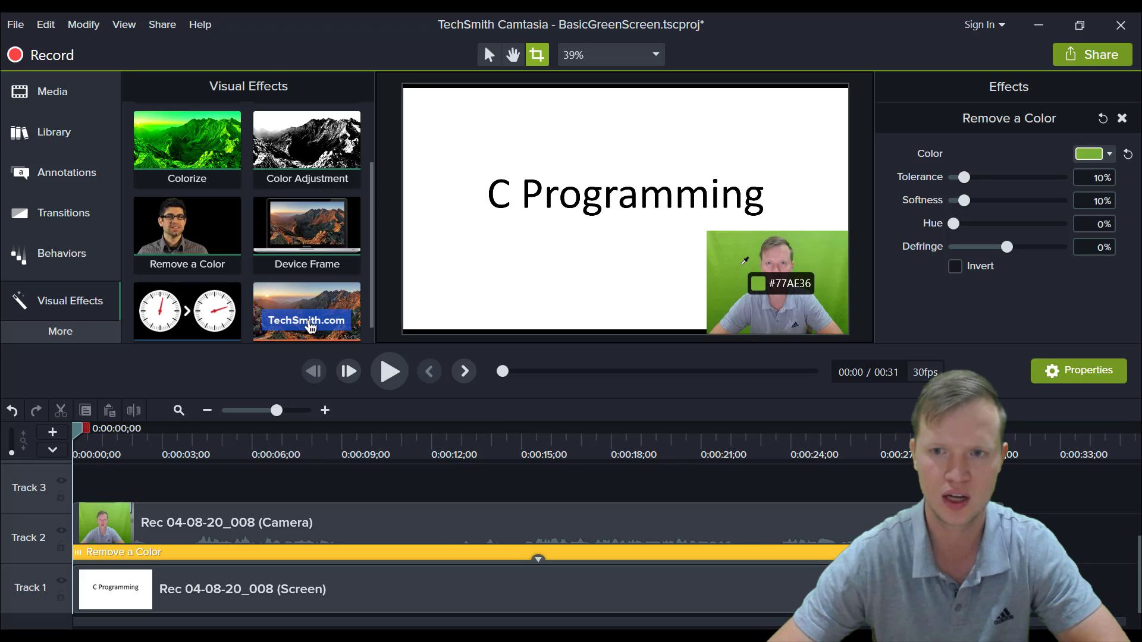
click(743, 263)
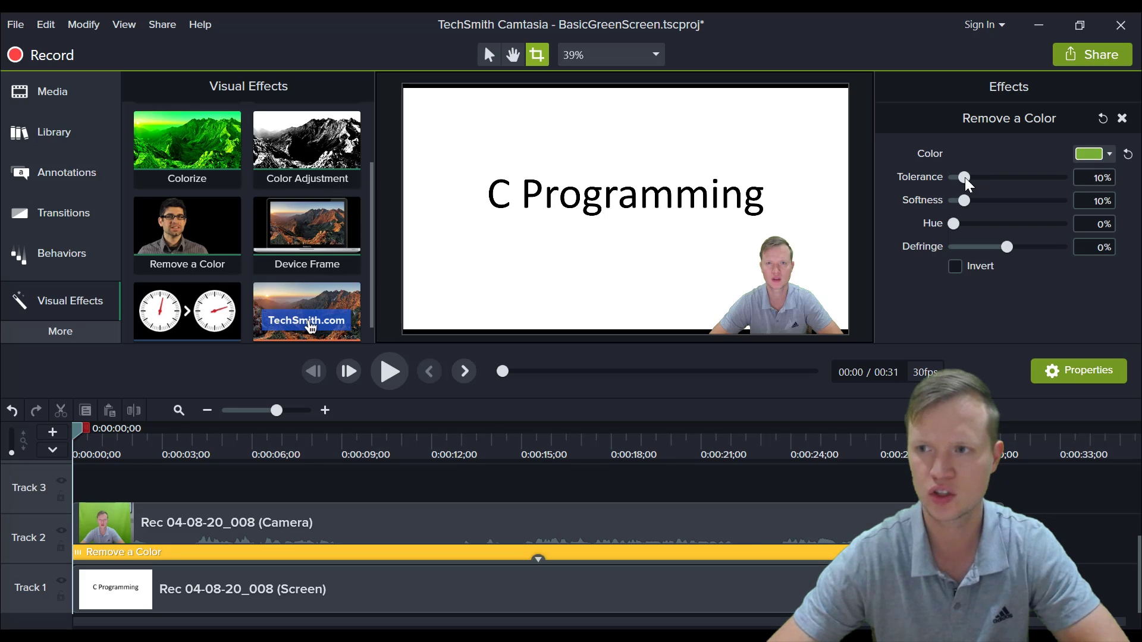
Set the Remove a Color effect's tolerance to 12% and softness to 12%.
drag(965, 177, 968, 173)
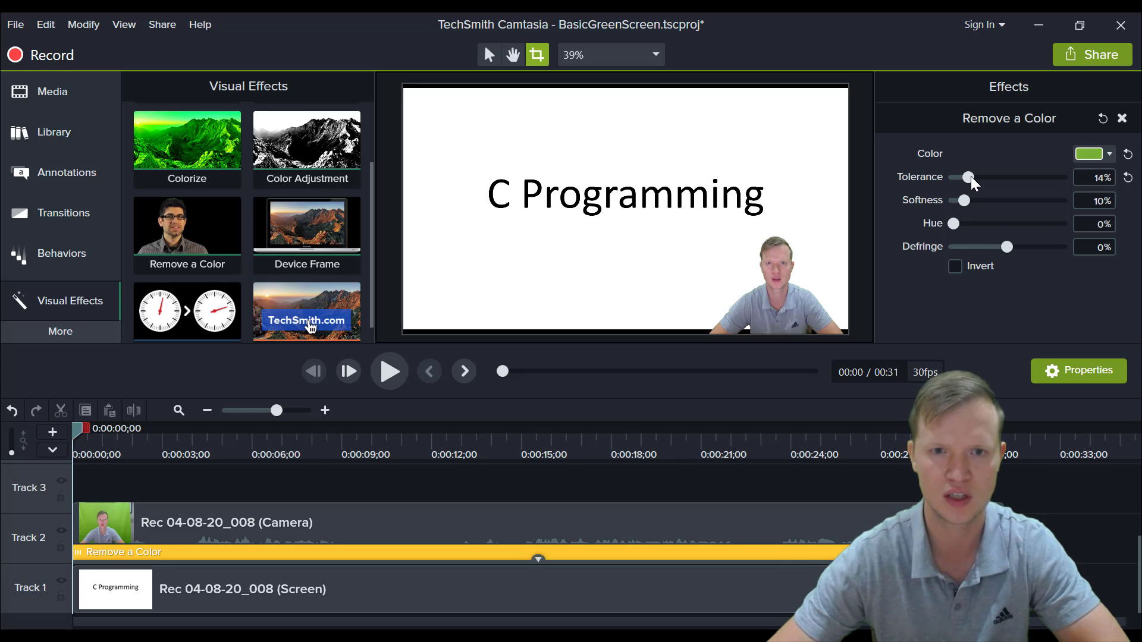
mouse_move(970, 176)
mouse_down()
mouse_move(1067, 176)
mouse_move(965, 173)
mouse_up()
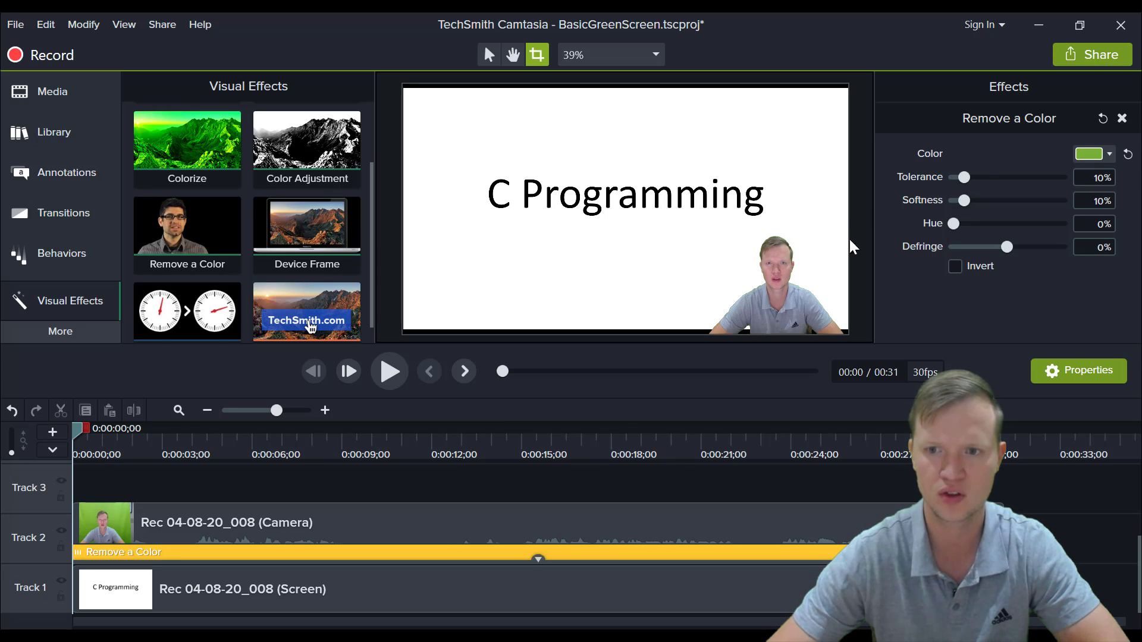
click(962, 176)
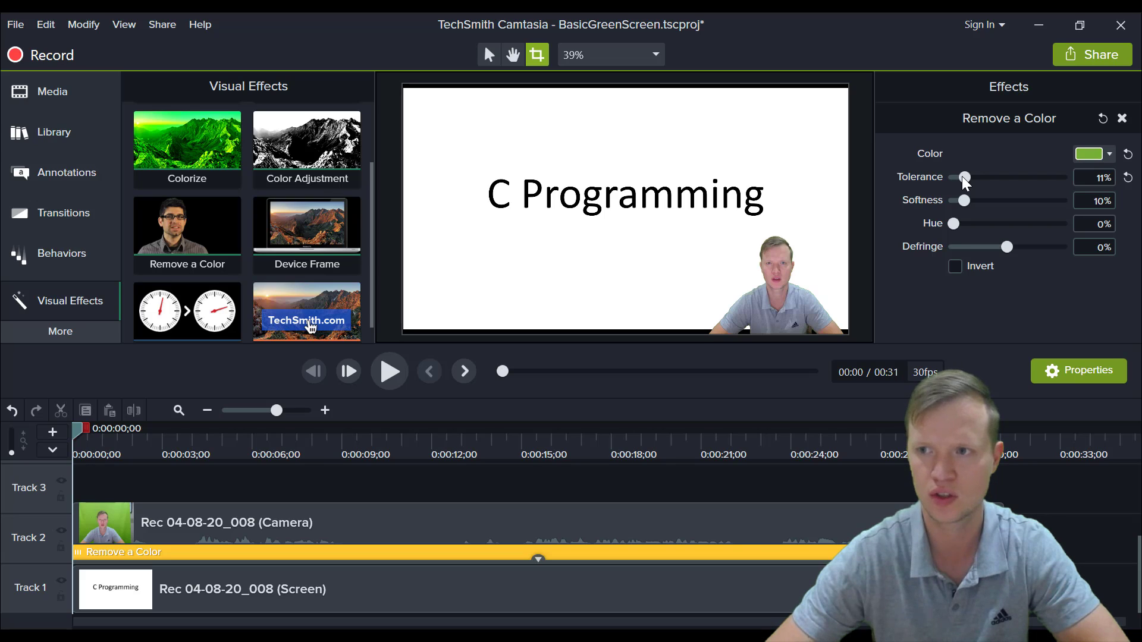
drag(961, 176, 963, 176)
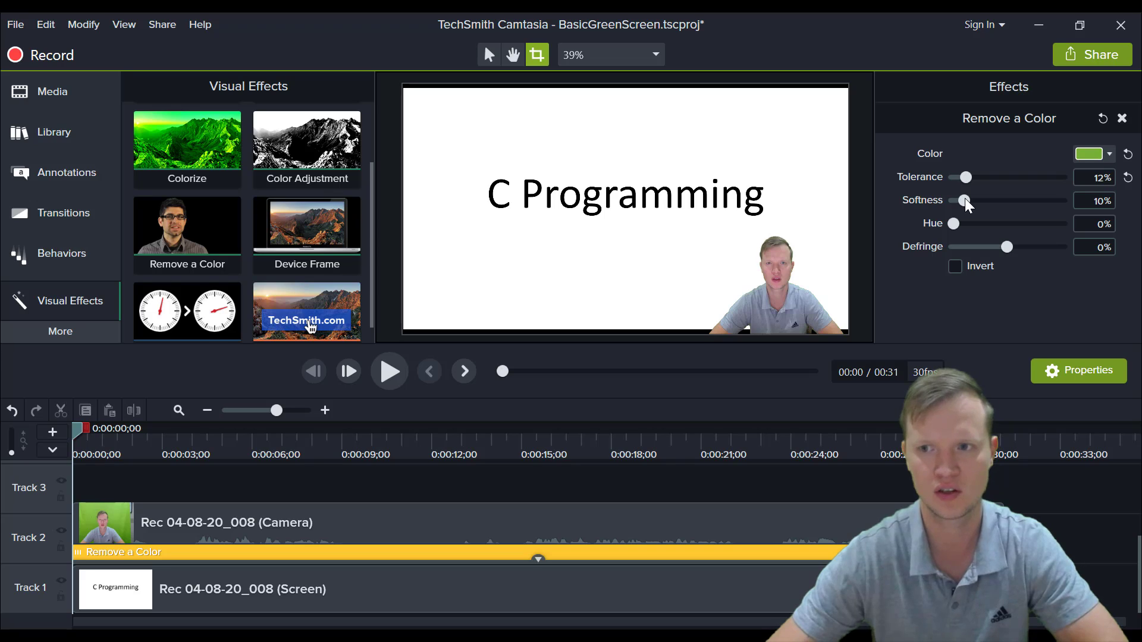
mouse_move(965, 200)
mouse_down()
mouse_move(1060, 204)
mouse_move(967, 202)
mouse_up()
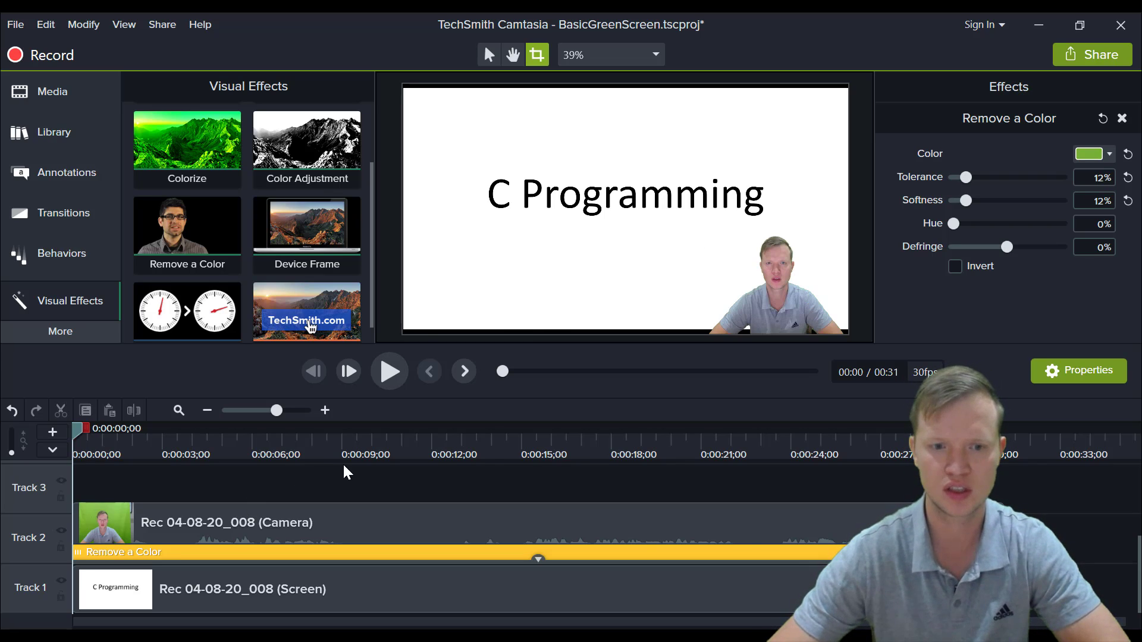
click(362, 487)
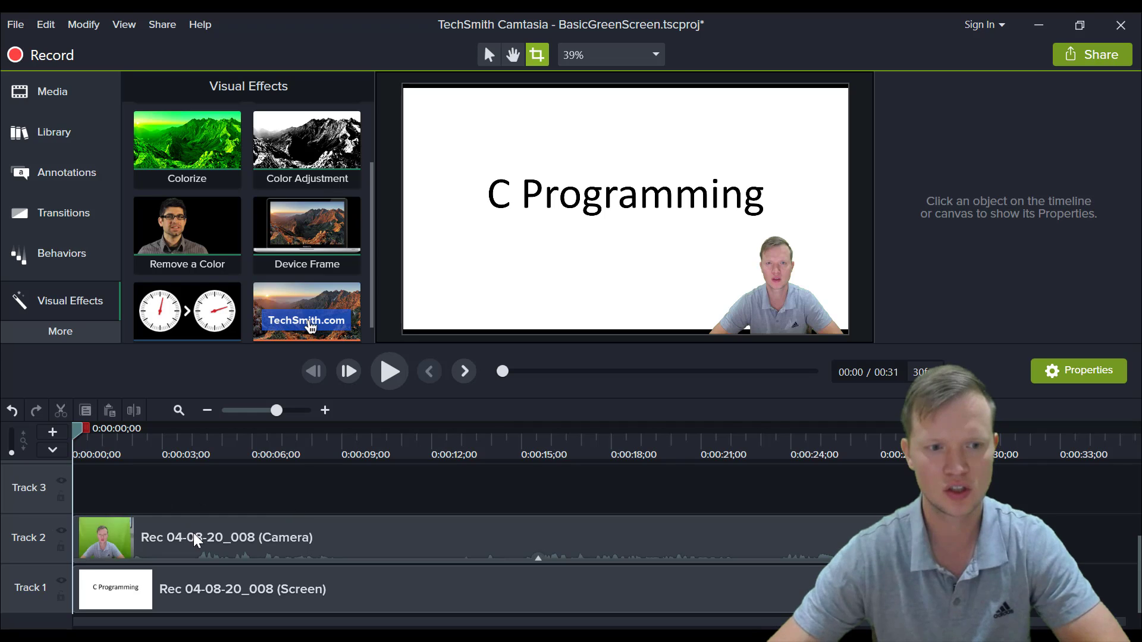
Review the Remove a Color effect's settings and its color choice on the camera clip, then deselect it.
click(402, 541)
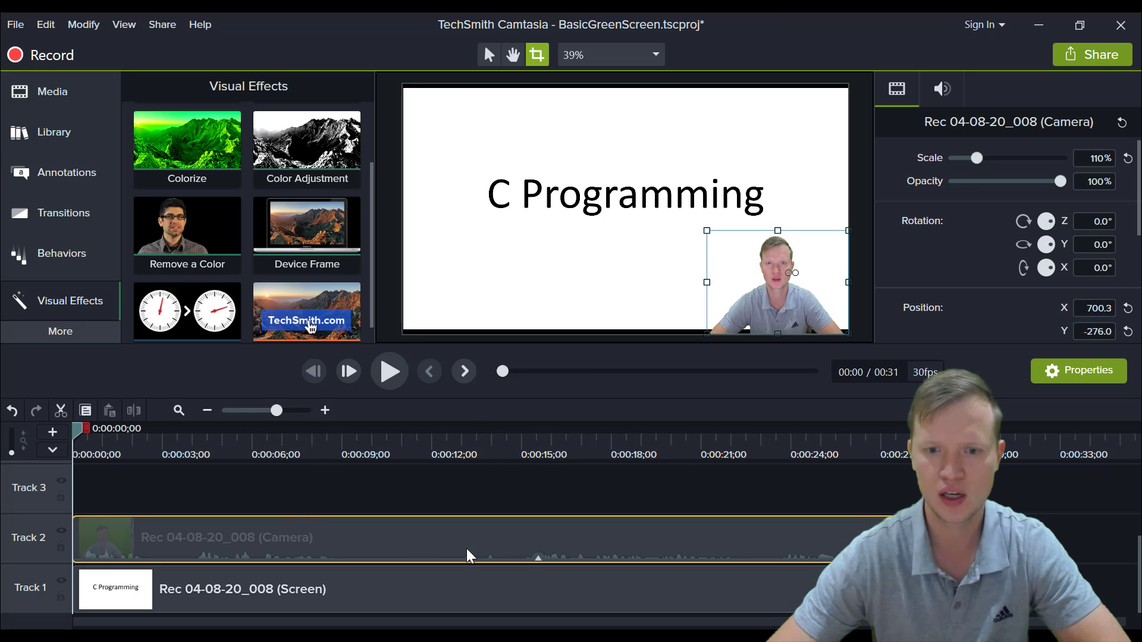
drag(537, 561, 537, 560)
click(489, 552)
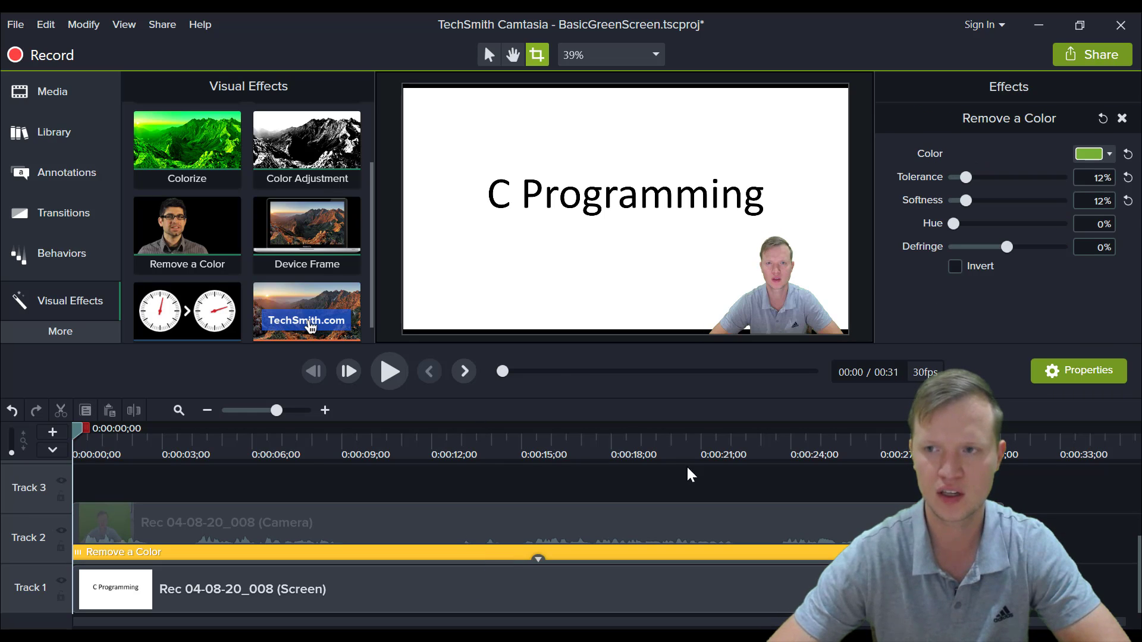
click(1109, 153)
click(1114, 200)
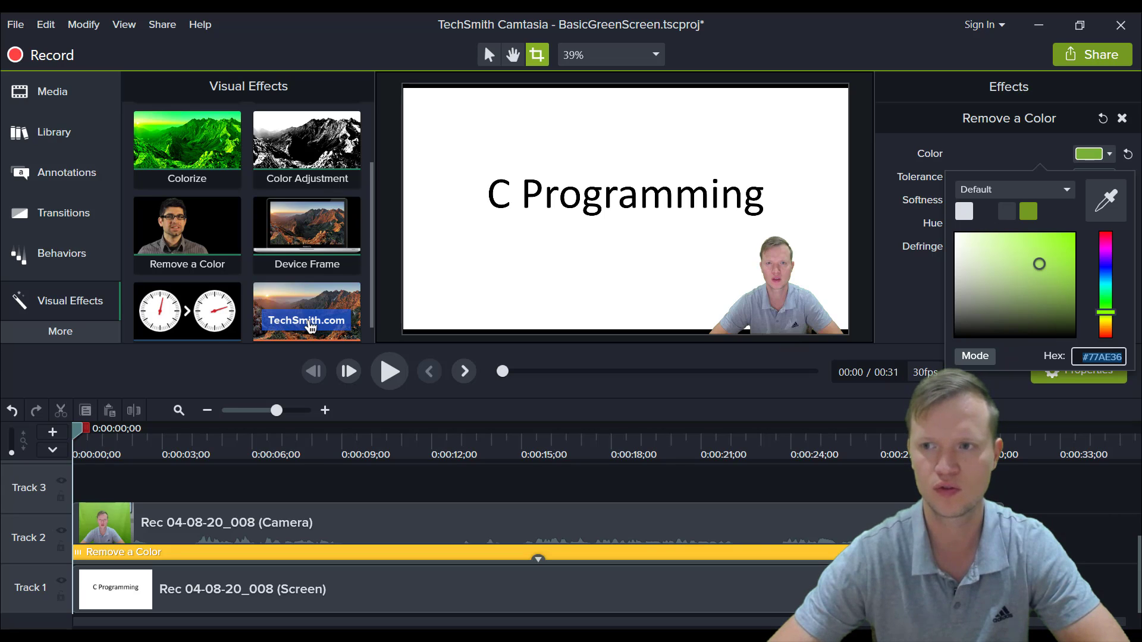
click(1110, 152)
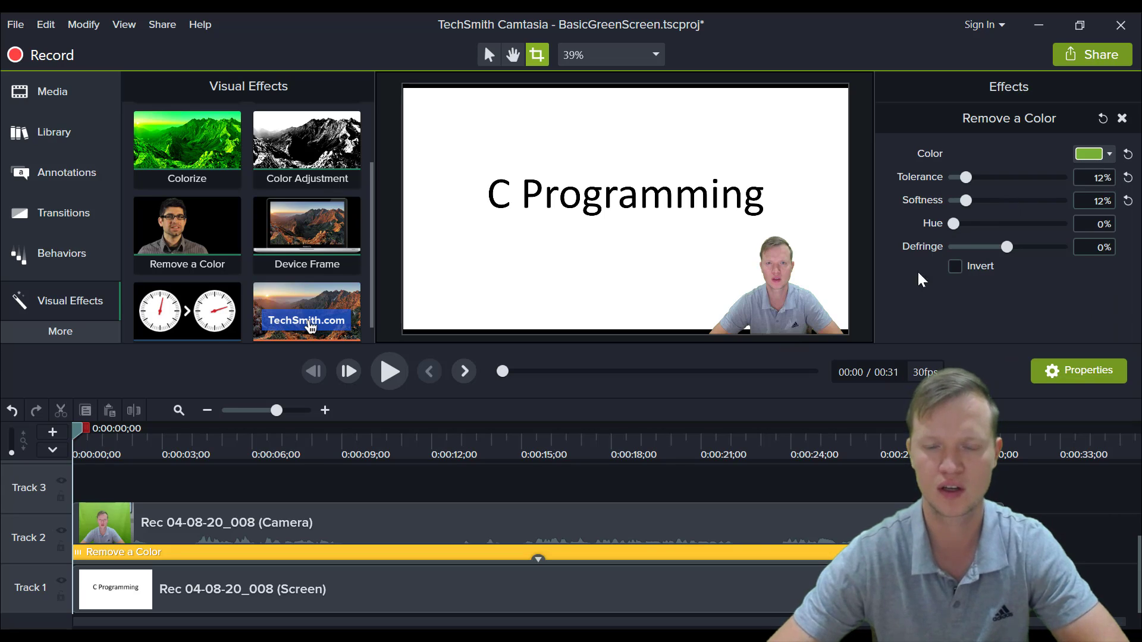
click(487, 495)
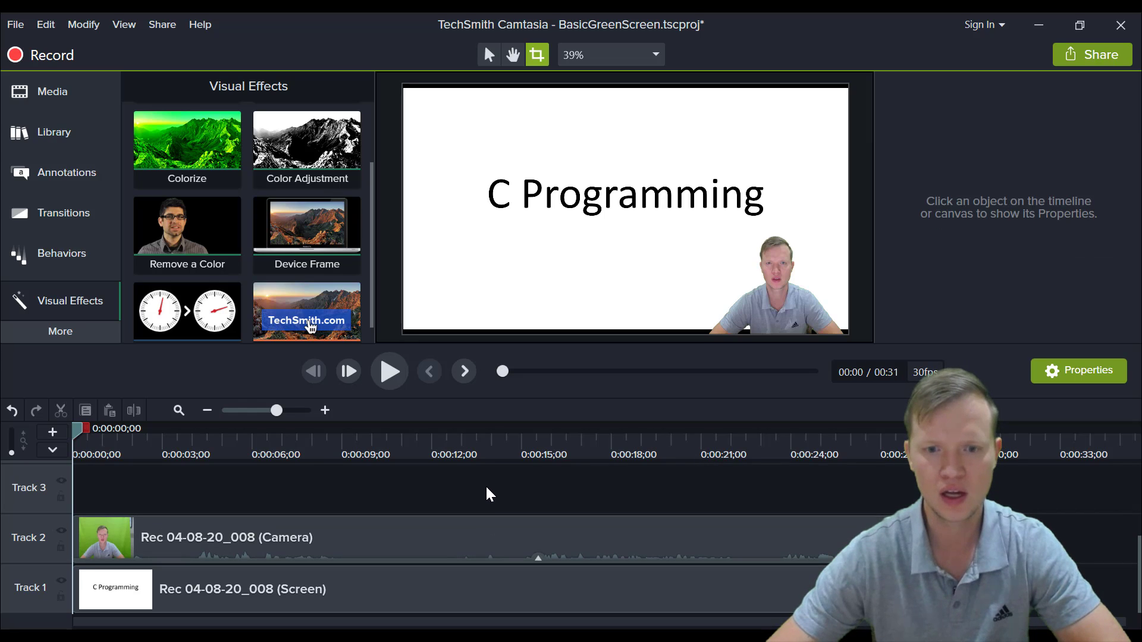